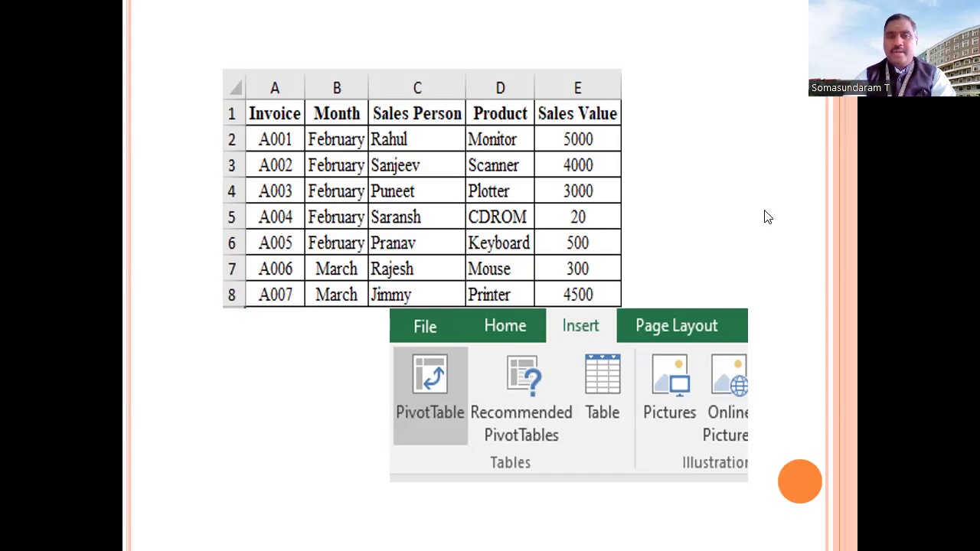
Switch to the Data Set workbook in Excel and select the sales data in A1:E8 on the Pivot Table sheet
key("alt+Tab")
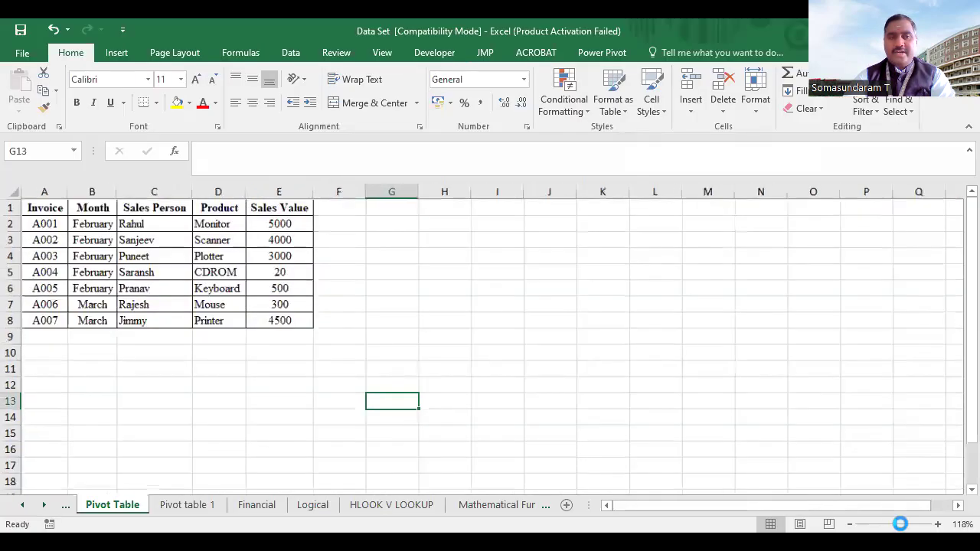
scroll(710, 364, "up", 5, "ctrl")
scroll(710, 362, "up", 1)
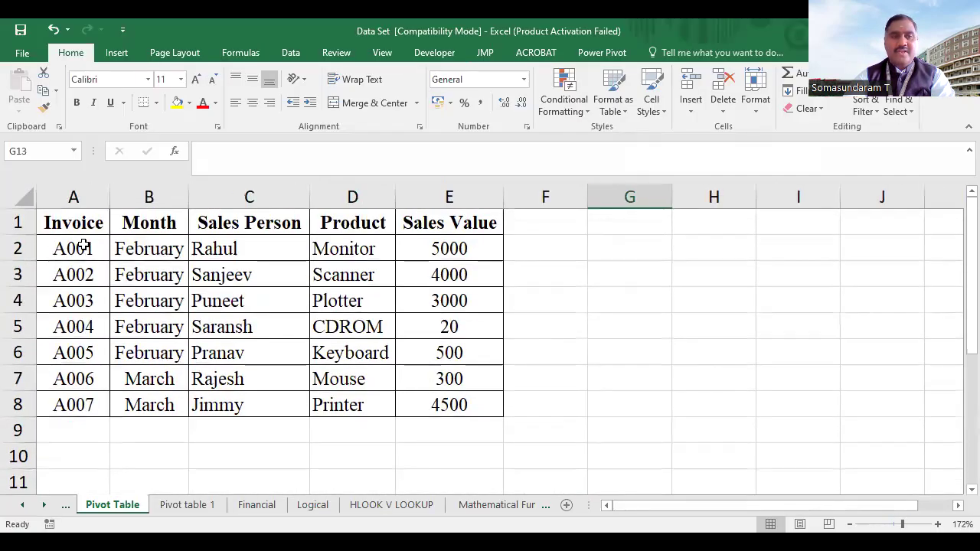
left_click_drag(79, 222, 452, 402)
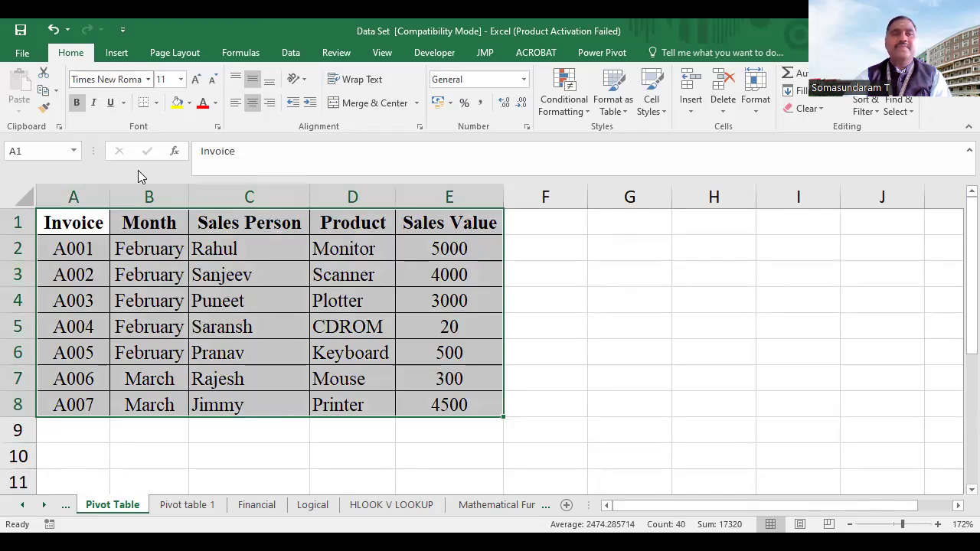
Create a PivotTable on a new worksheet from the range A1:E8 of the Pivot Table sheet
left_click(138, 239)
left_click(92, 219)
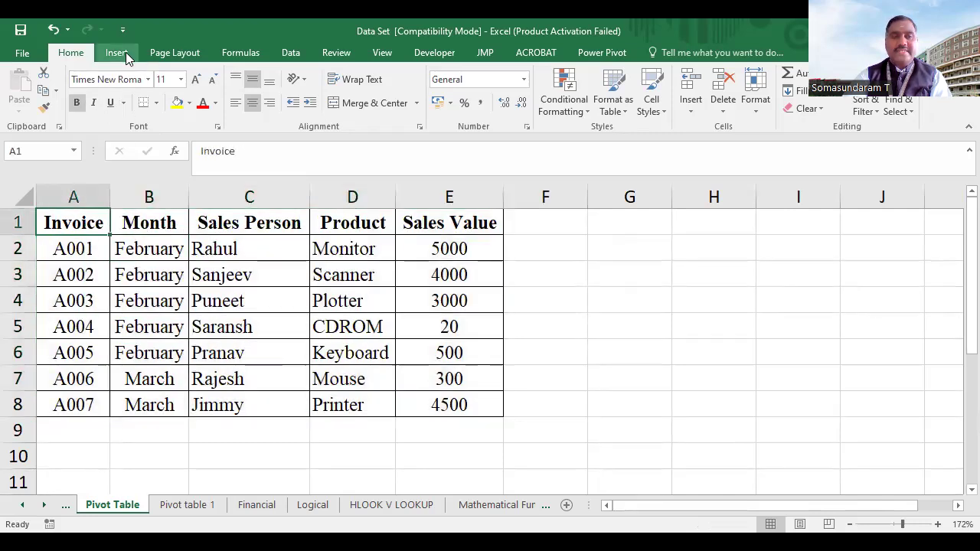
left_click(125, 57)
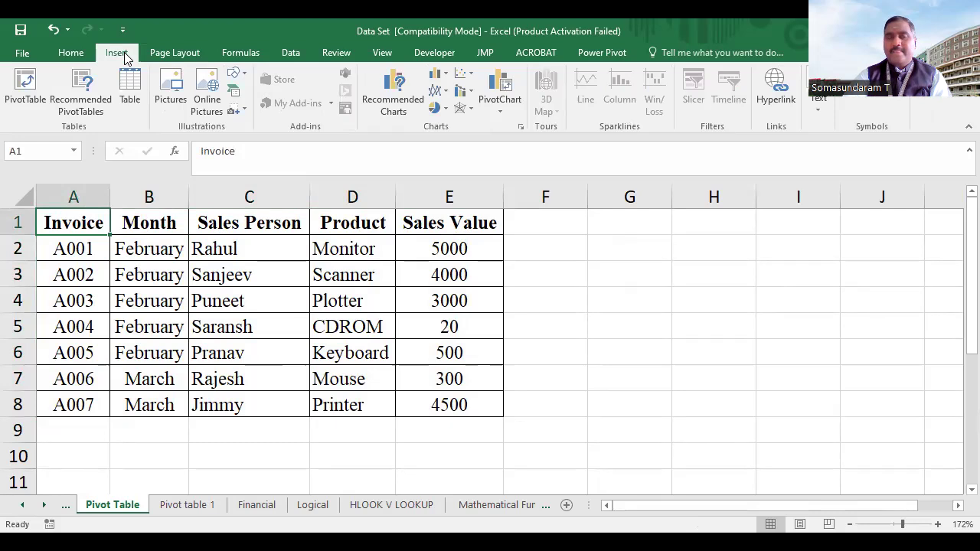
left_click(25, 107)
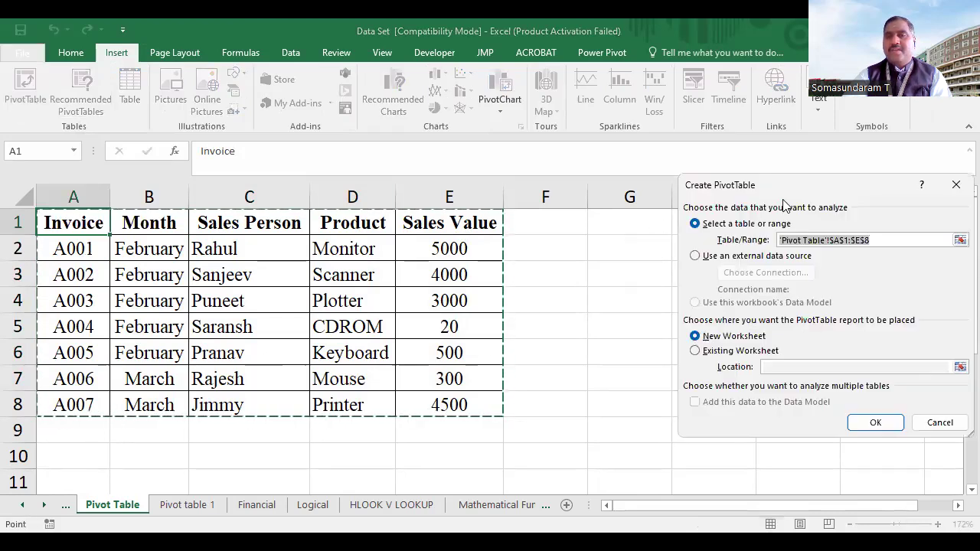
left_click_drag(781, 186, 627, 213)
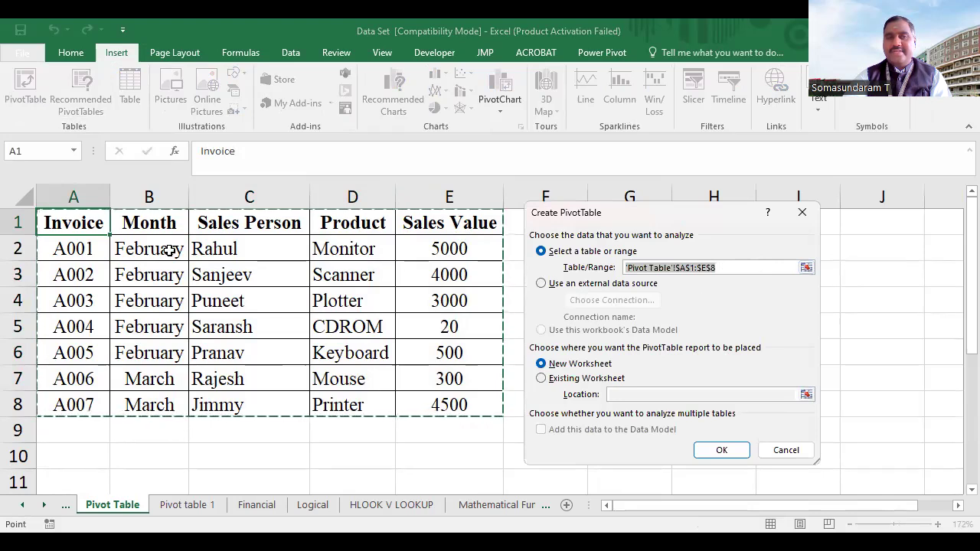
left_click_drag(74, 223, 416, 337)
left_click_drag(442, 397, 449, 404)
left_click(87, 223)
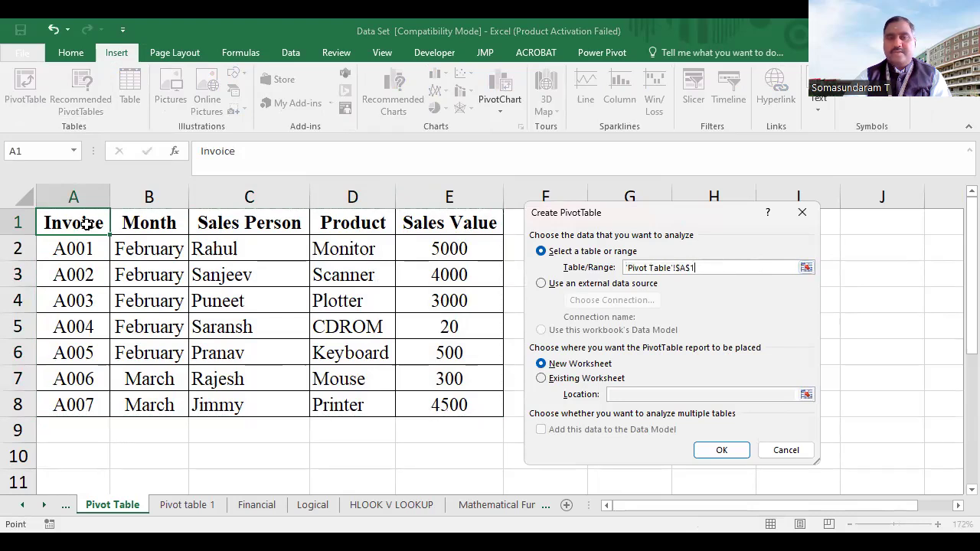
left_click(441, 397, "shift")
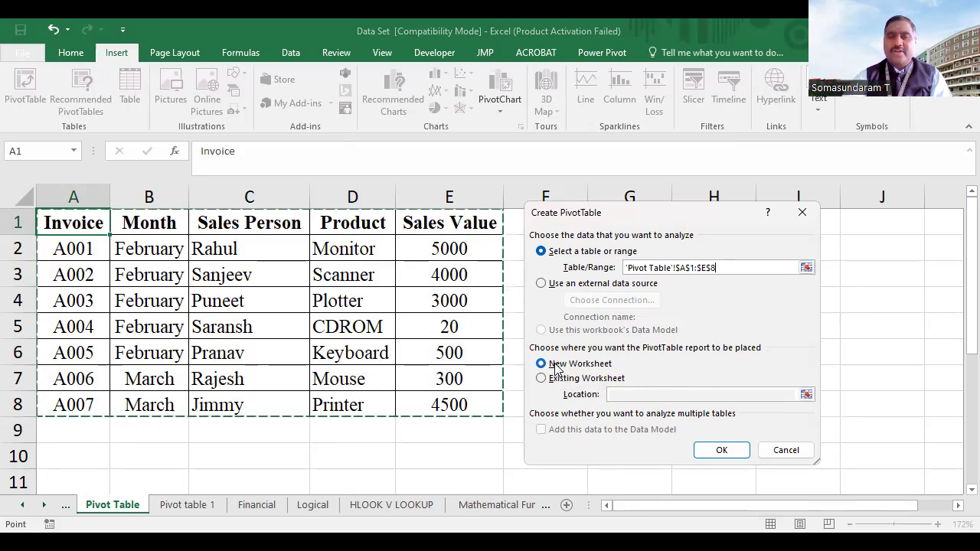
left_click(714, 451)
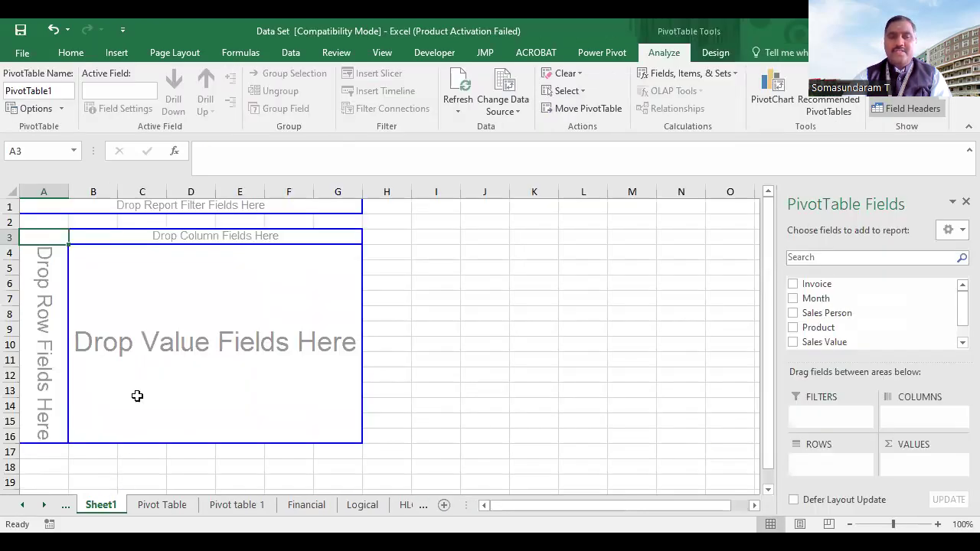
Look at the source data sheet again and return to the empty PivotTable on Sheet1
left_click(66, 507)
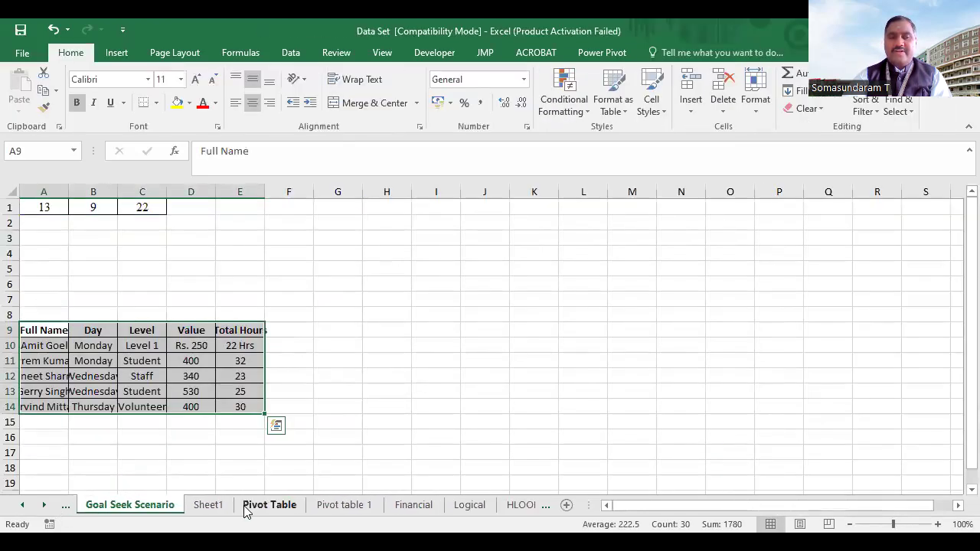
left_click(227, 509)
left_click(260, 510)
left_click(211, 511)
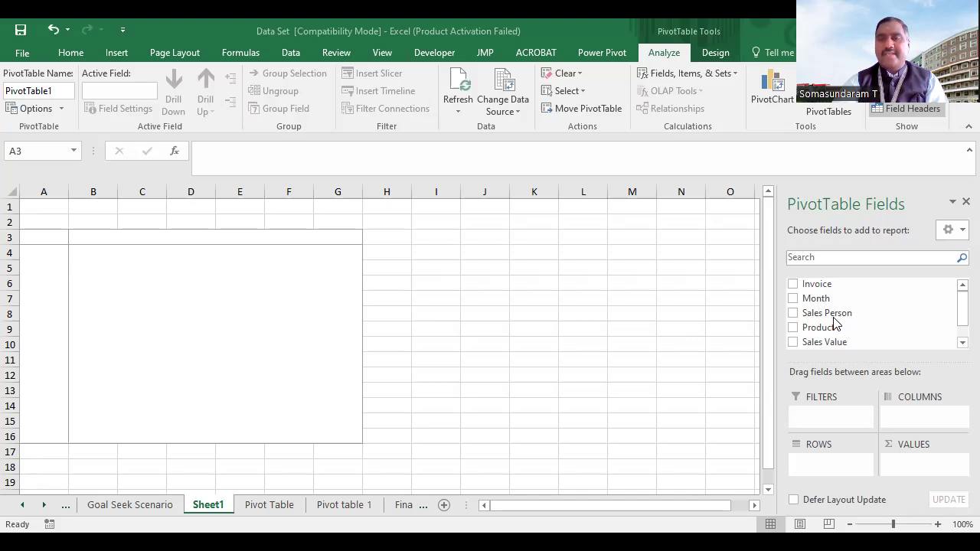
mouse_move(958, 320)
left_mouse_down()
mouse_move(958, 345)
mouse_move(958, 317)
left_mouse_up()
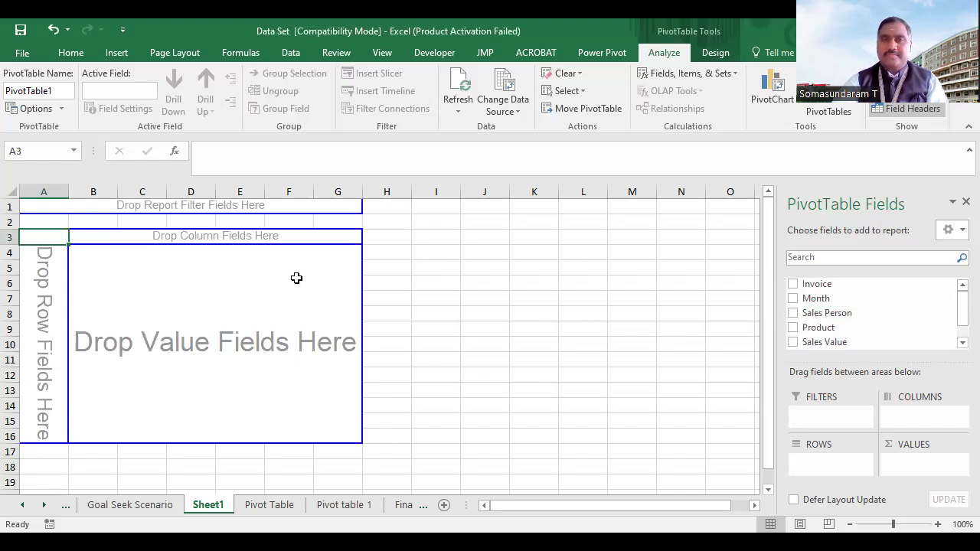
Add Month and Product as PivotTable rows with the sum of Sales Value as values, and slightly widen the Total column
left_click(793, 299)
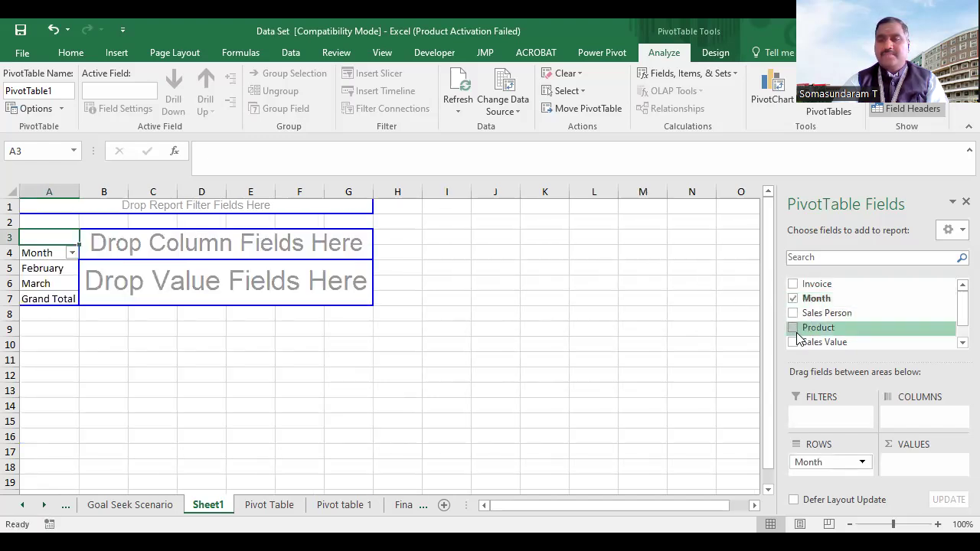
left_click(793, 343)
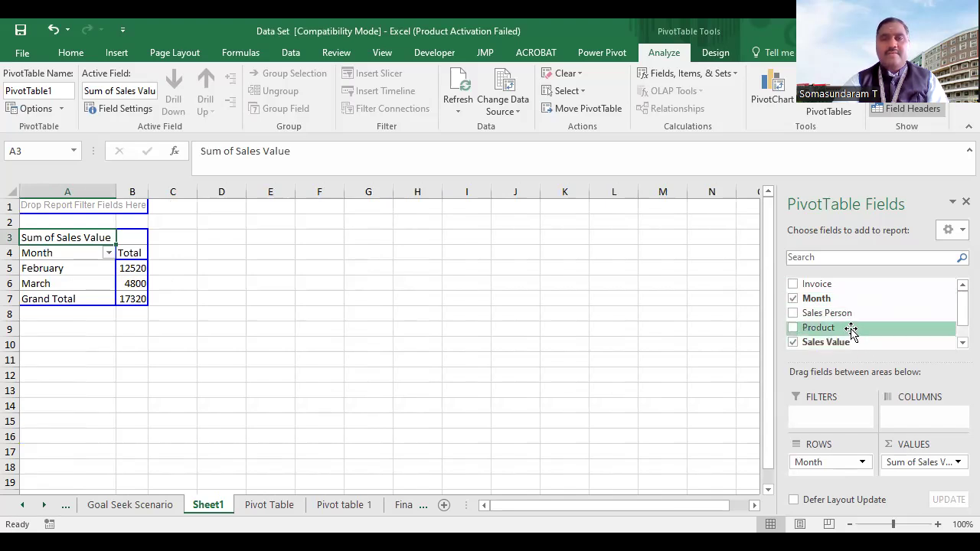
left_click(793, 328)
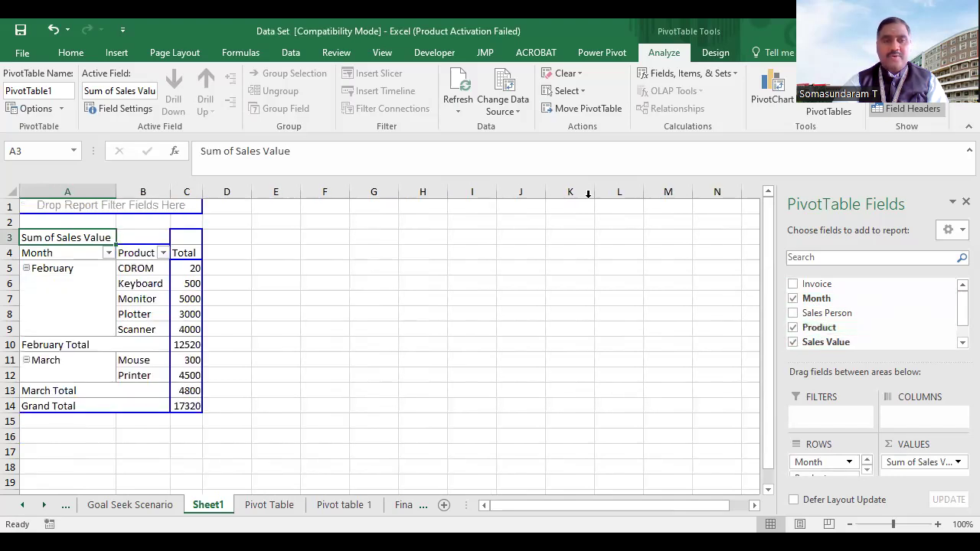
left_click(191, 346)
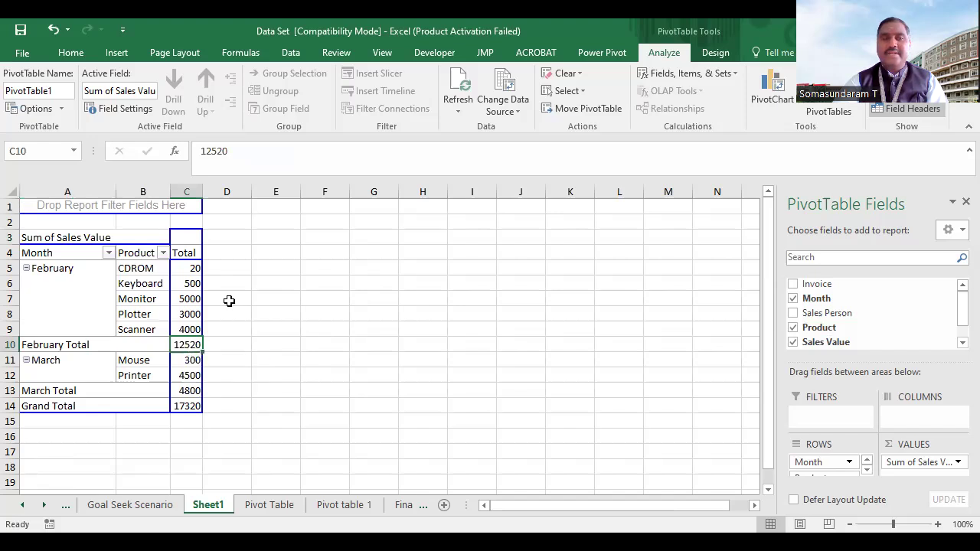
left_click_drag(203, 192, 218, 191)
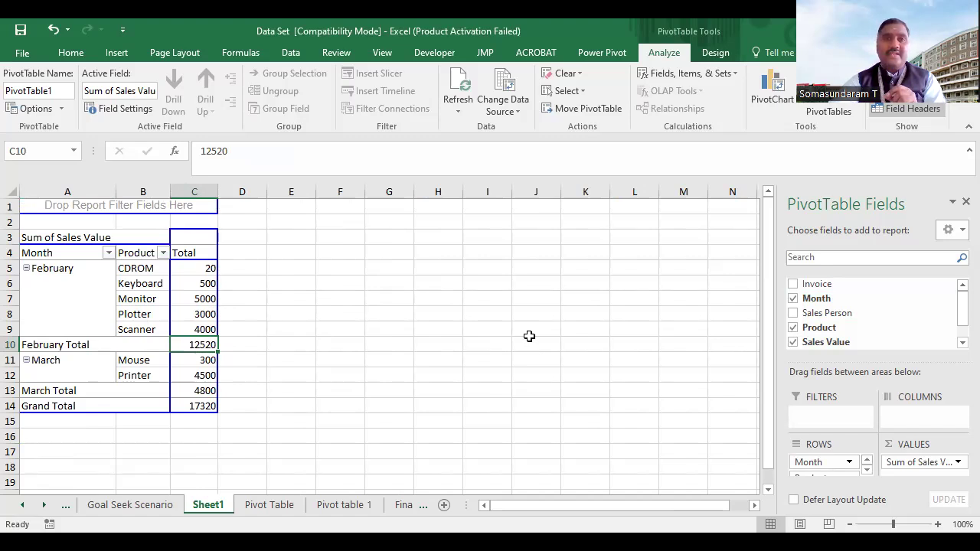
Add the Sales Person field to the PivotTable rows, widen the Total column and review the totals per product and month
left_click(793, 313)
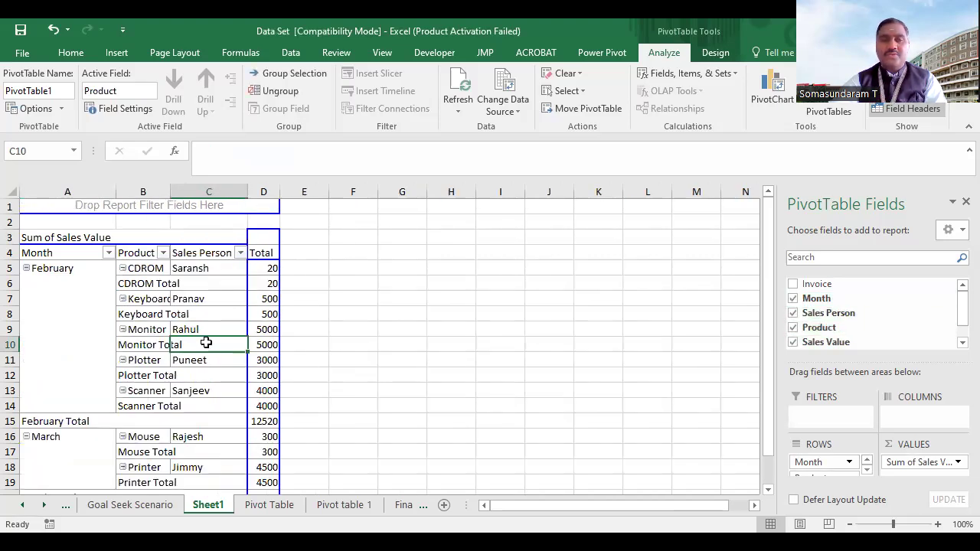
left_click(203, 344)
left_click(227, 268)
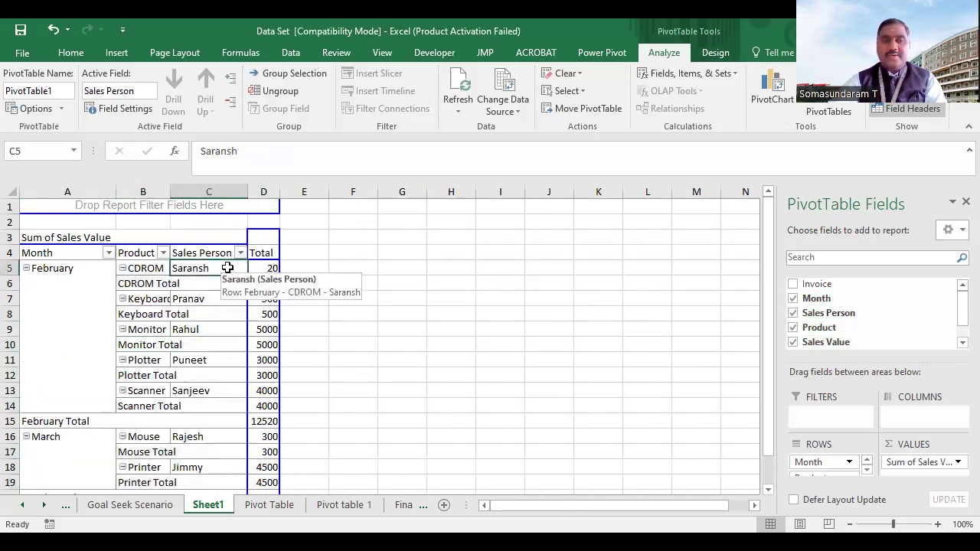
left_click_drag(282, 187, 298, 188)
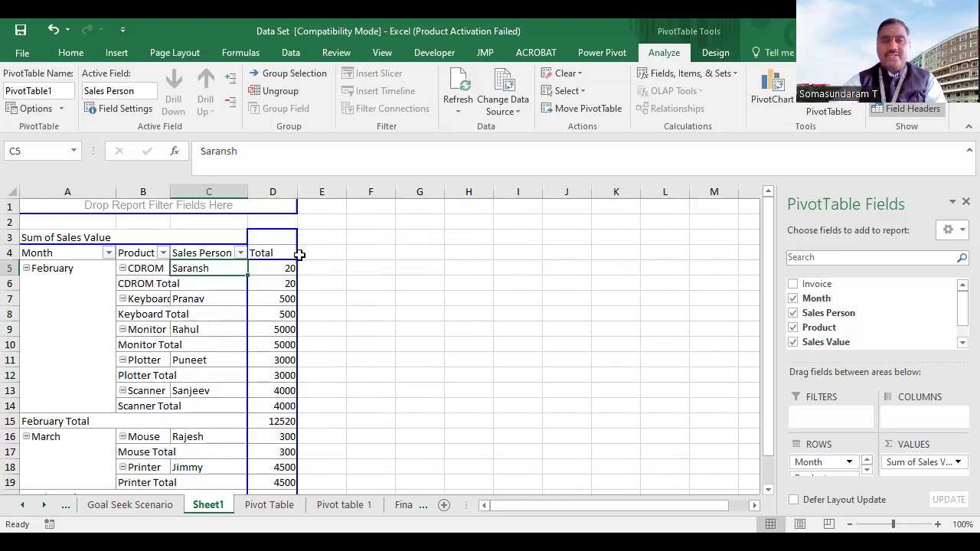
left_click(291, 285)
left_click(273, 317)
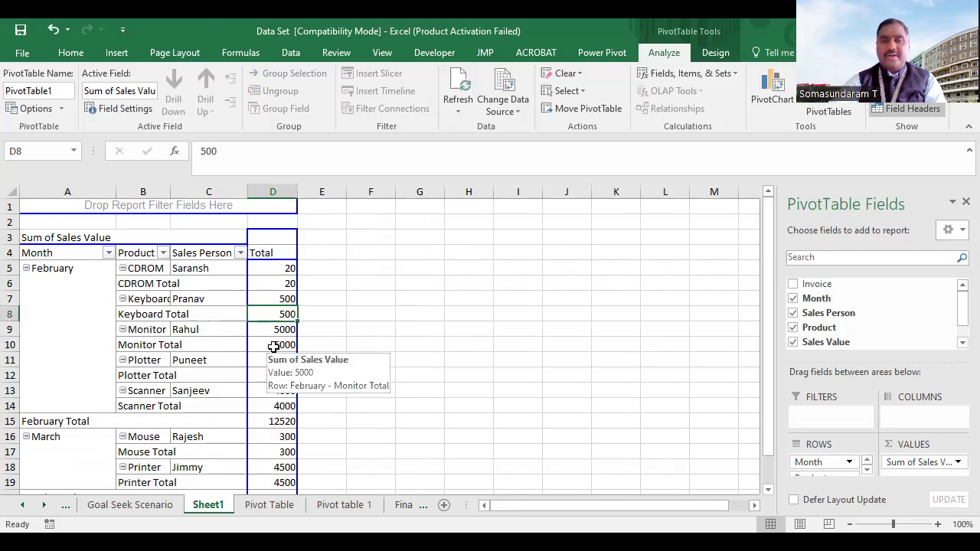
left_click(273, 345)
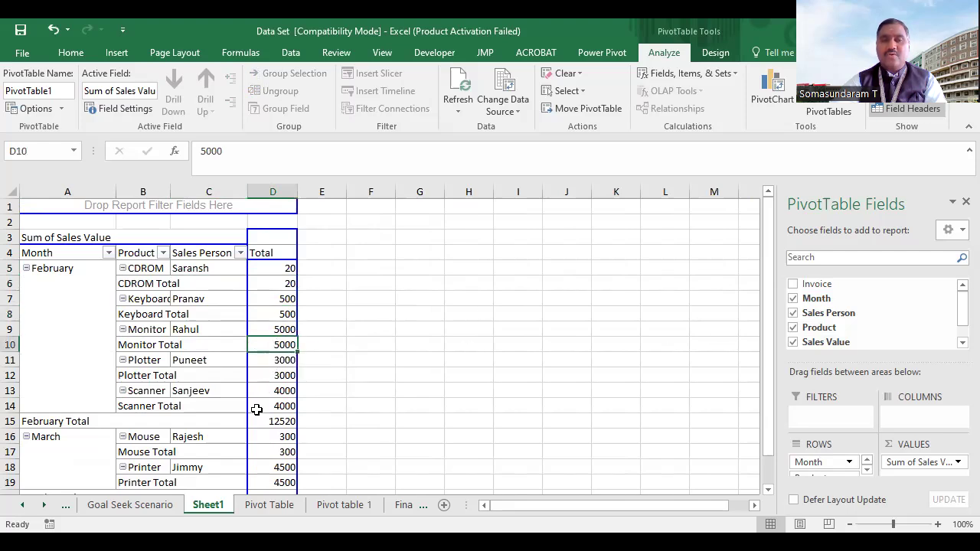
scroll(258, 408, "down", 2)
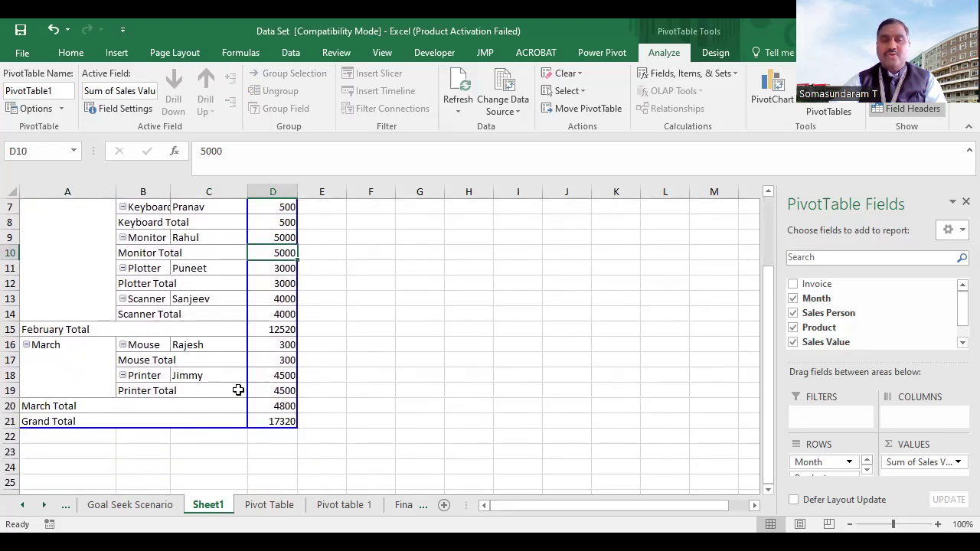
scroll(255, 420, "up", 1)
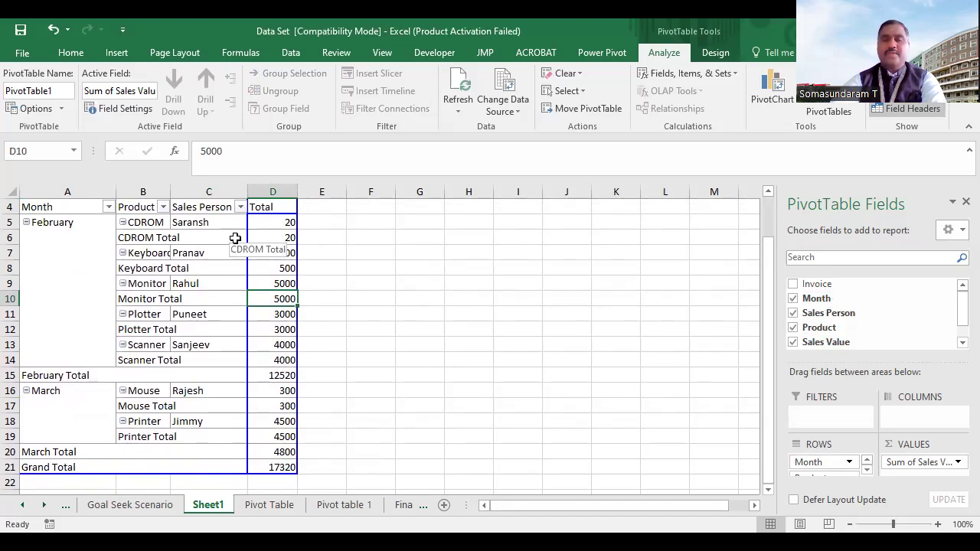
Remove Sales Person from the PivotTable, show Product under Month in the rows, and slightly widen the Total column
left_click(794, 316)
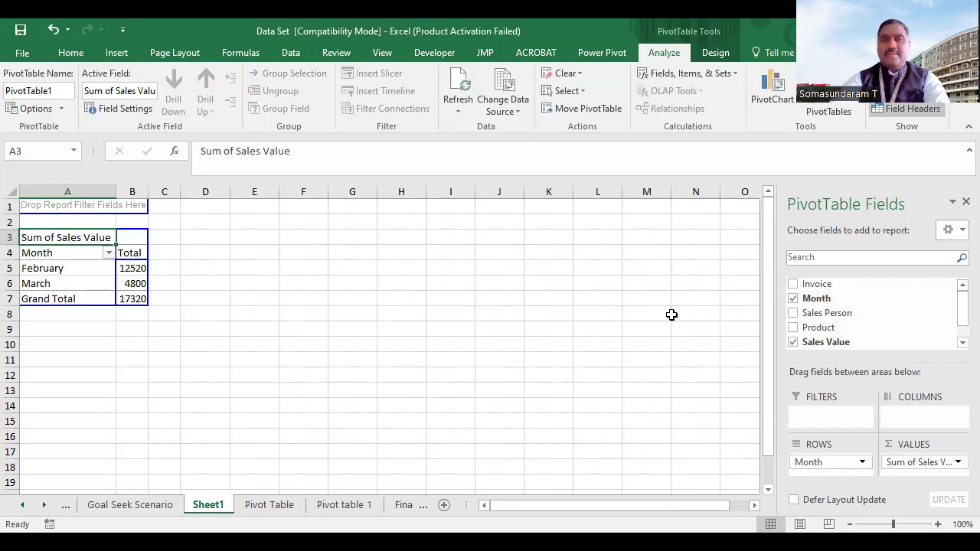
left_click(793, 329)
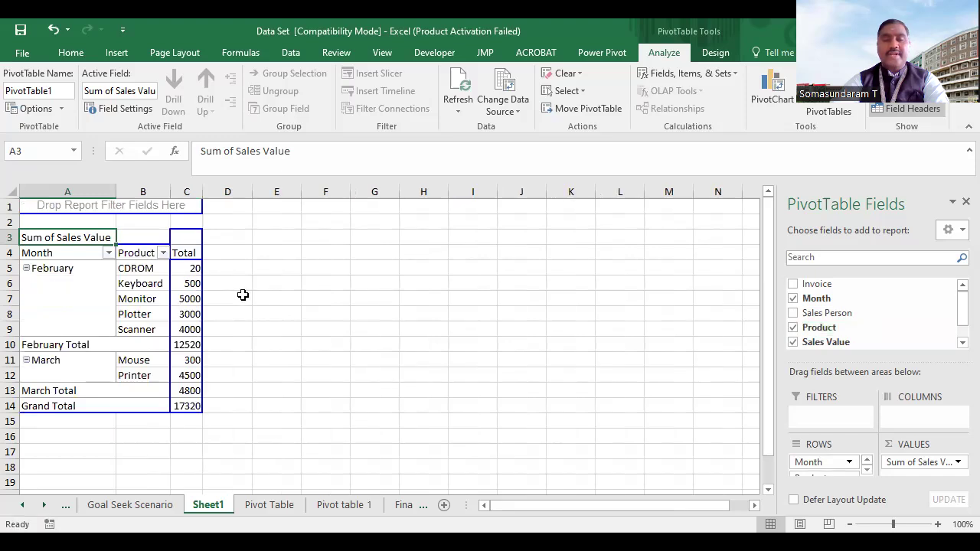
left_click_drag(204, 193, 213, 193)
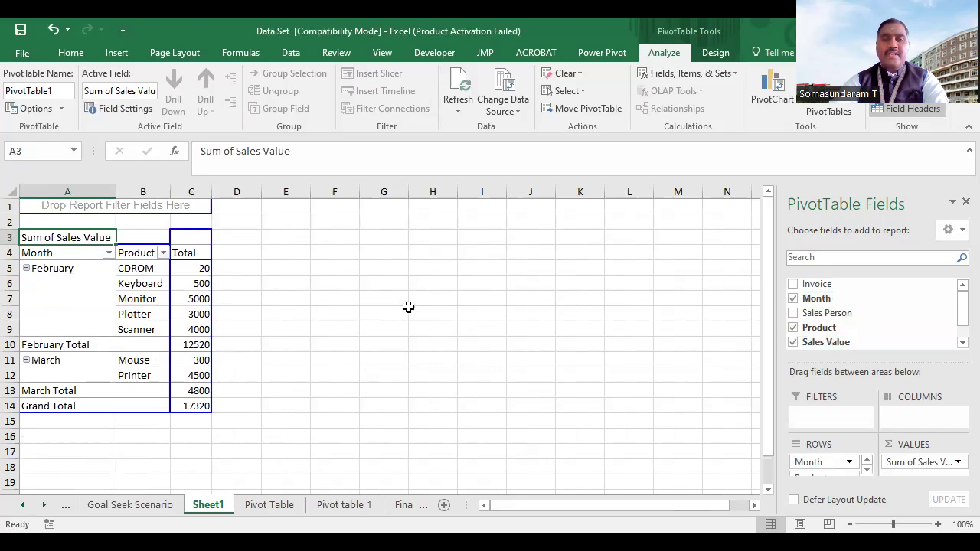
Compare the source data in A1:E8 on the Pivot Table sheet with the PivotTable summary on Sheet1
left_click(264, 507)
left_click_drag(72, 222, 450, 405)
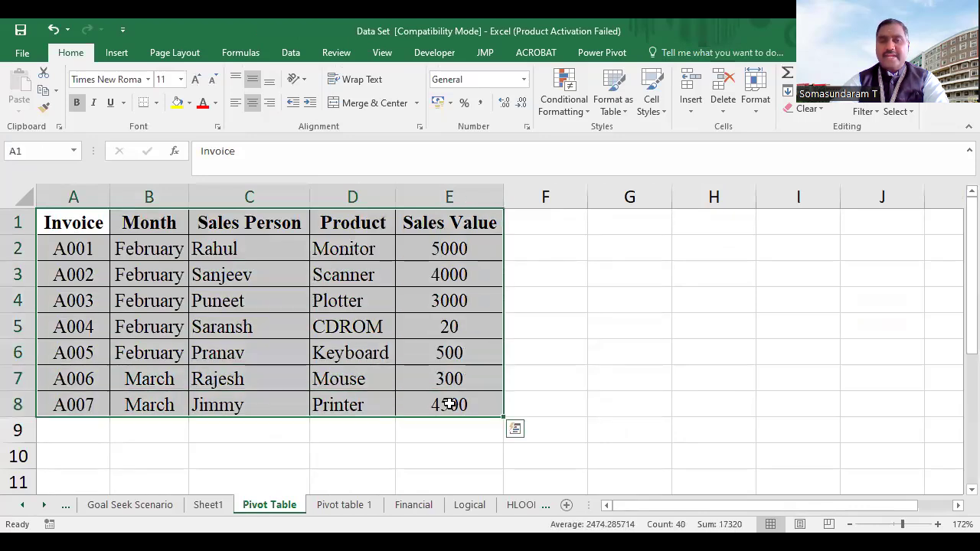
left_click(217, 512)
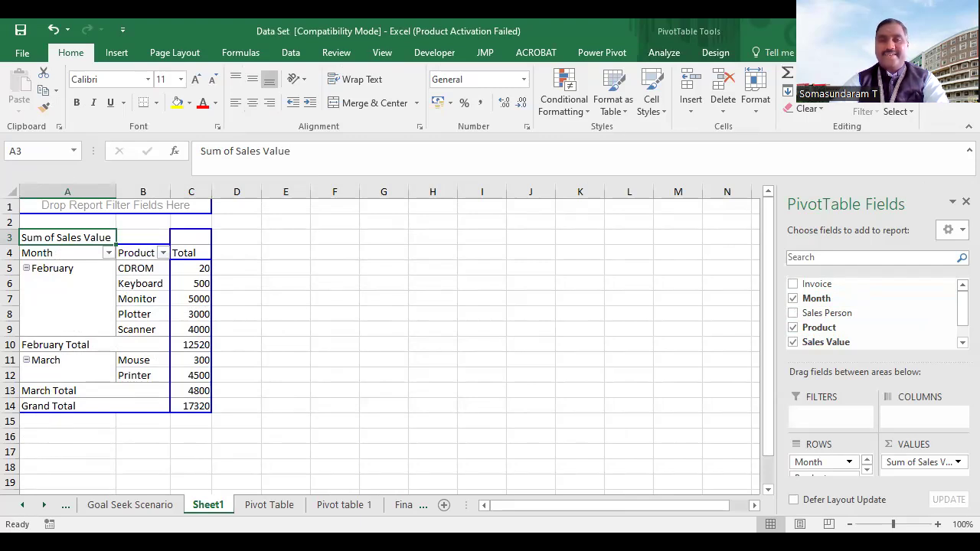
Switch back to the slide show and advance to the closing Thank You slide
key("alt+Tab")
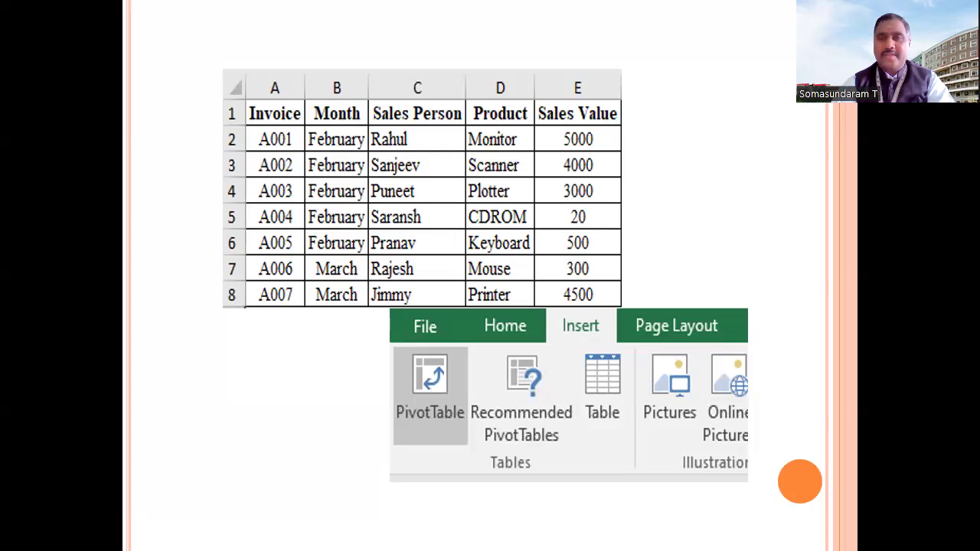
key("Right")
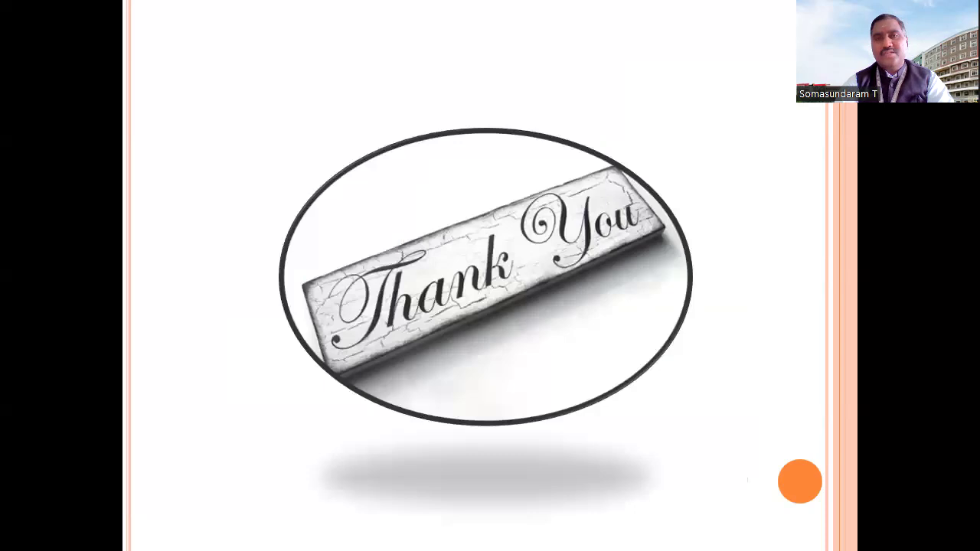